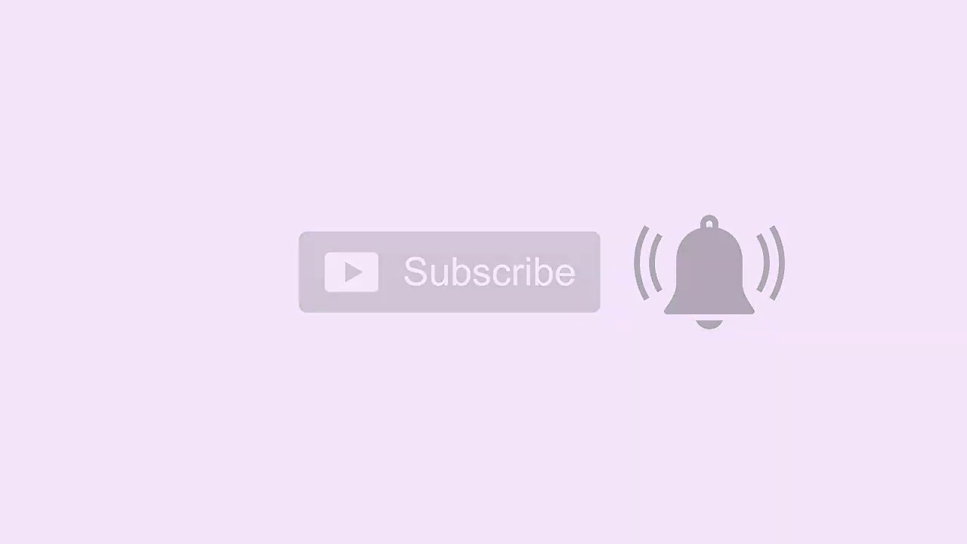
# Open the Technology Village channel and play all videos in its first playlist
pyautogui.write('vi')
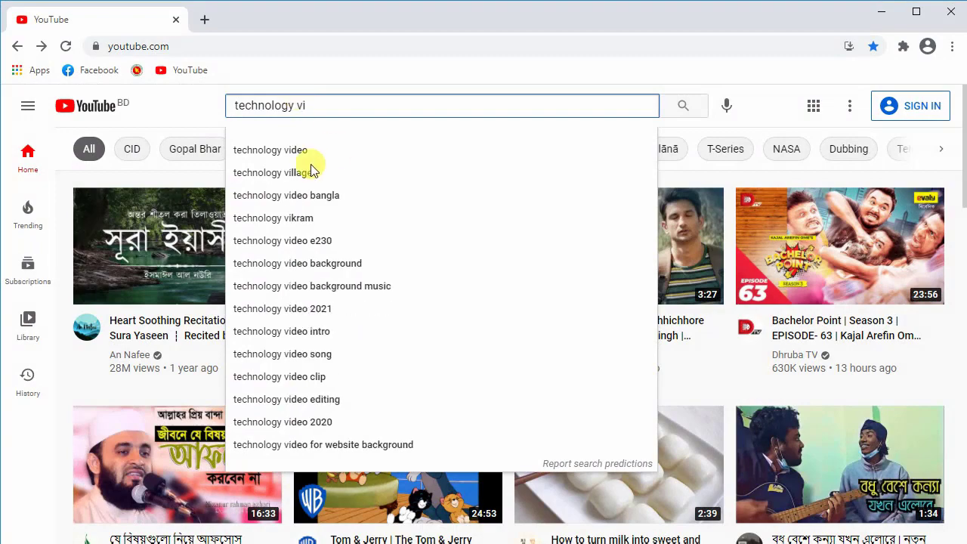
pyautogui.click(310, 170)
pyautogui.click(433, 199)
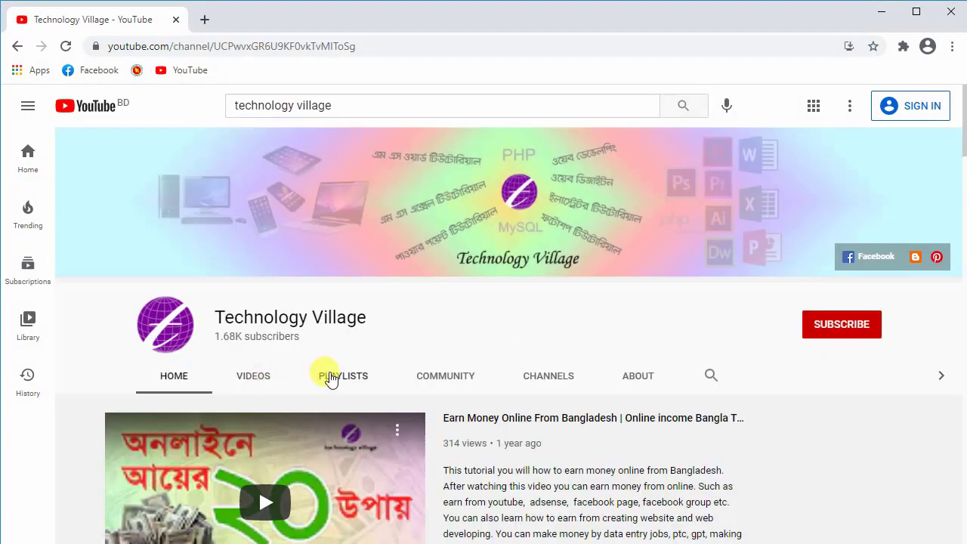
pyautogui.click(331, 378)
pyautogui.scroll(-2, 340, 332)
pyautogui.click(212, 358)
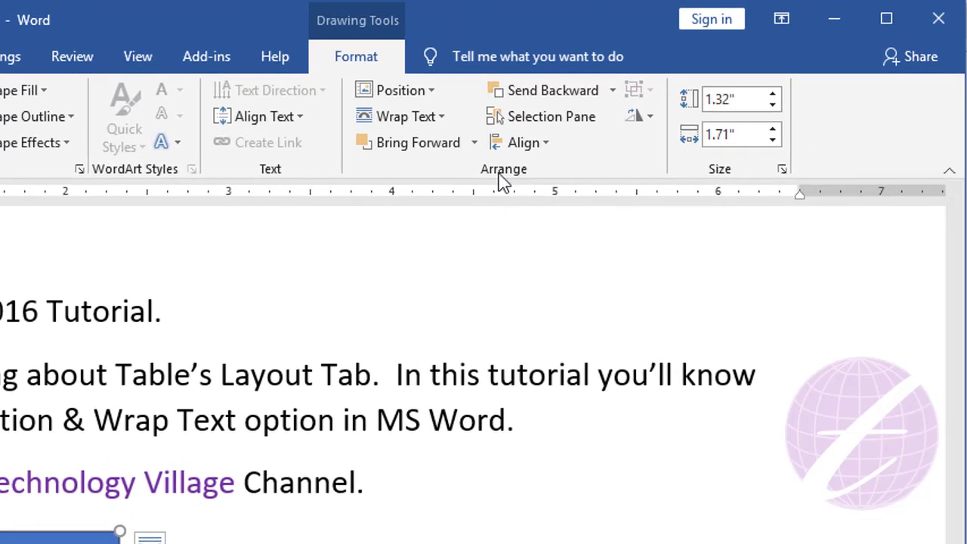
# Show the Position presets for the selected blue rectangle
pyautogui.click(416, 100)
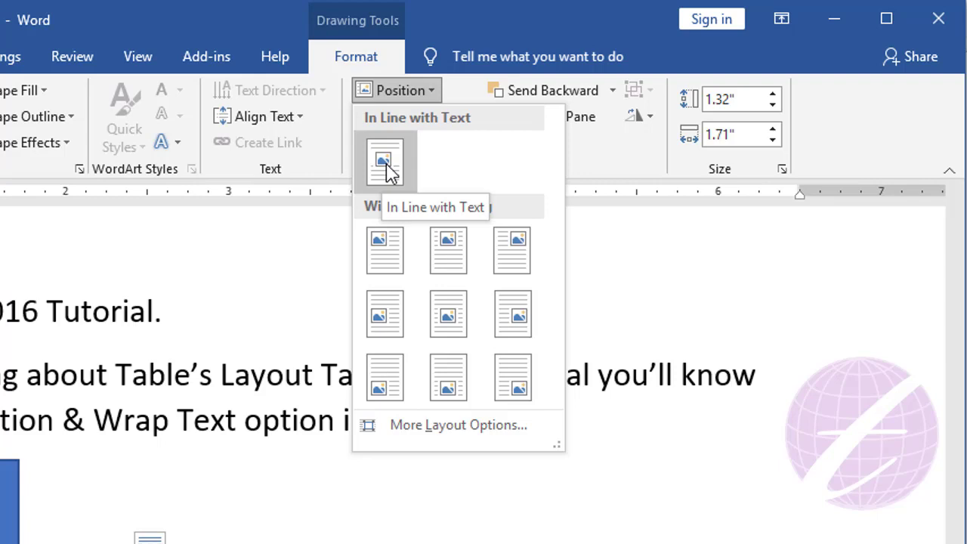
# Put the rectangle in line with the 'Please Subscribe Technology Village' text, tidy spaces, and reselect it
pyautogui.click(389, 171)
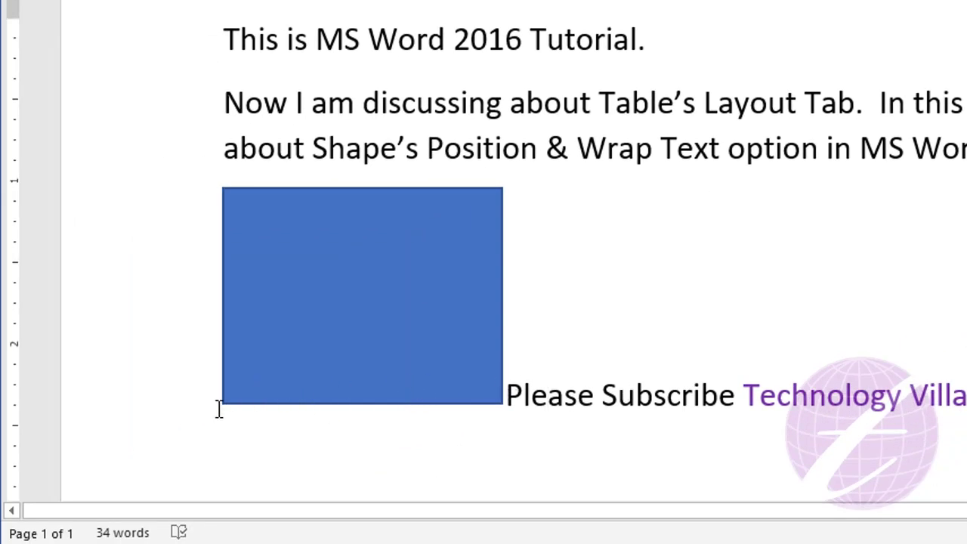
pyautogui.click(217, 401)
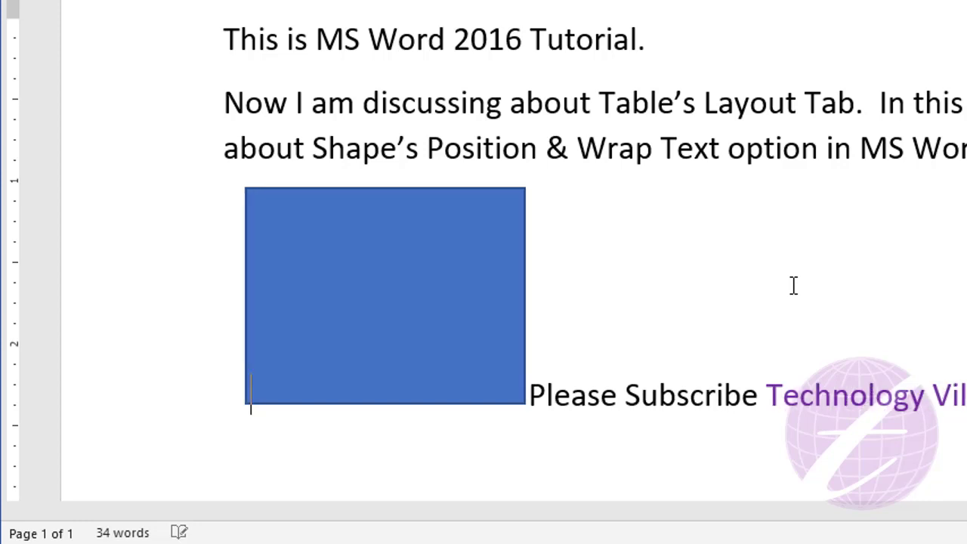
pyautogui.press('BackSpace')
pyautogui.press('BackSpace')
pyautogui.press('BackSpace')
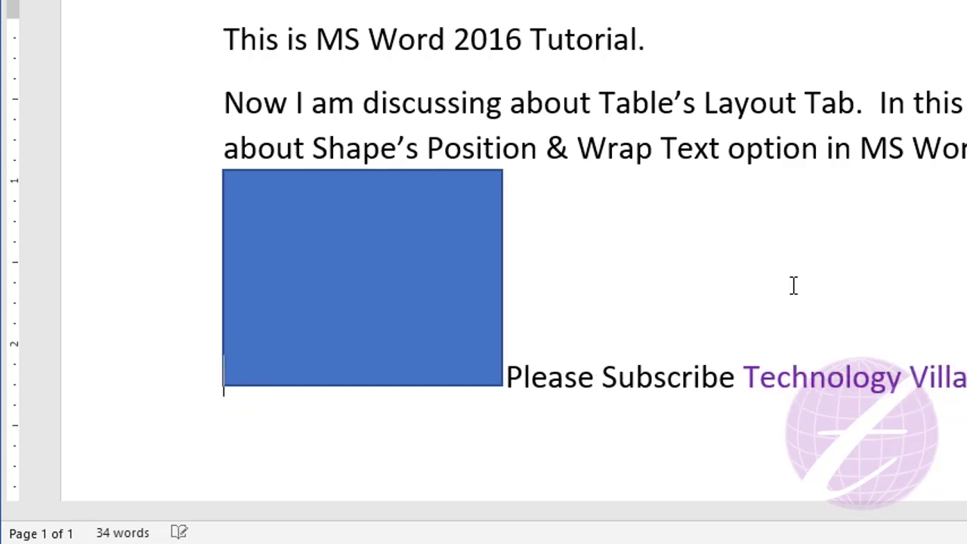
pyautogui.hotkey('ctrl', 'z')
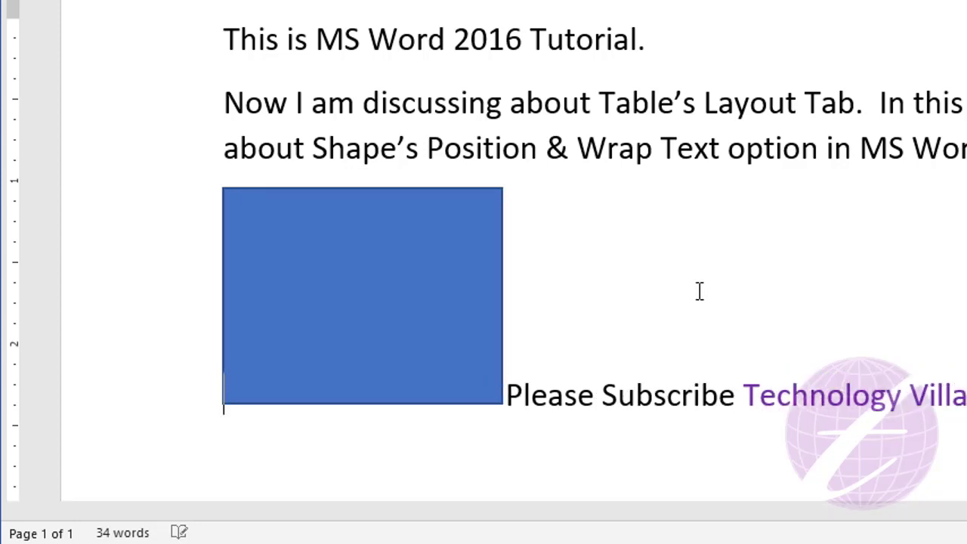
pyautogui.press('Return')
pyautogui.press('BackSpace')
pyautogui.click(436, 245)
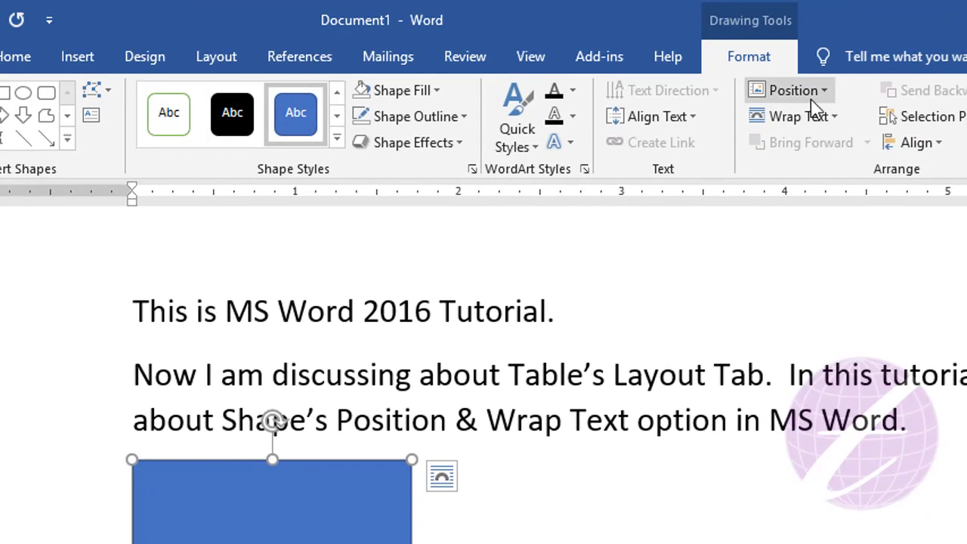
# Position the rectangle at the top left with square text wrapping
pyautogui.click(813, 97)
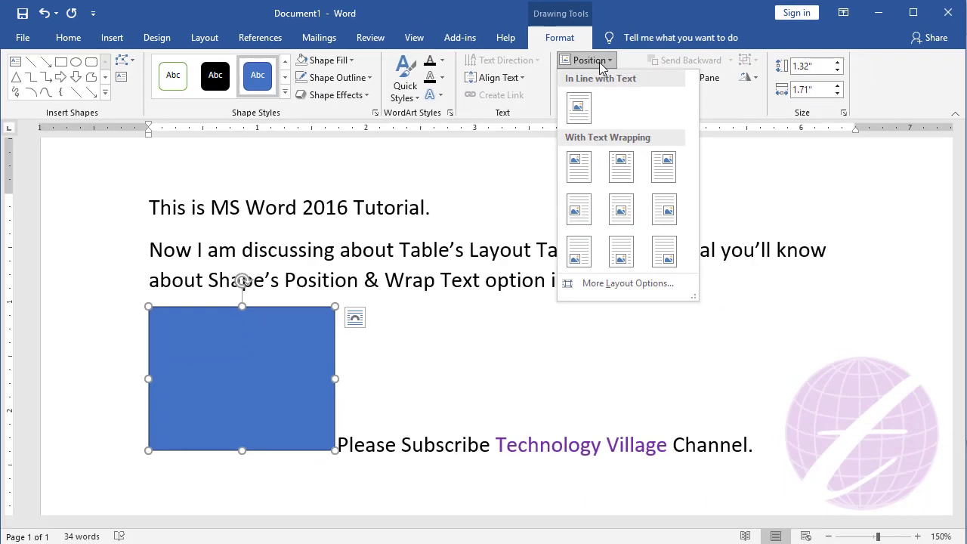
pyautogui.click(578, 170)
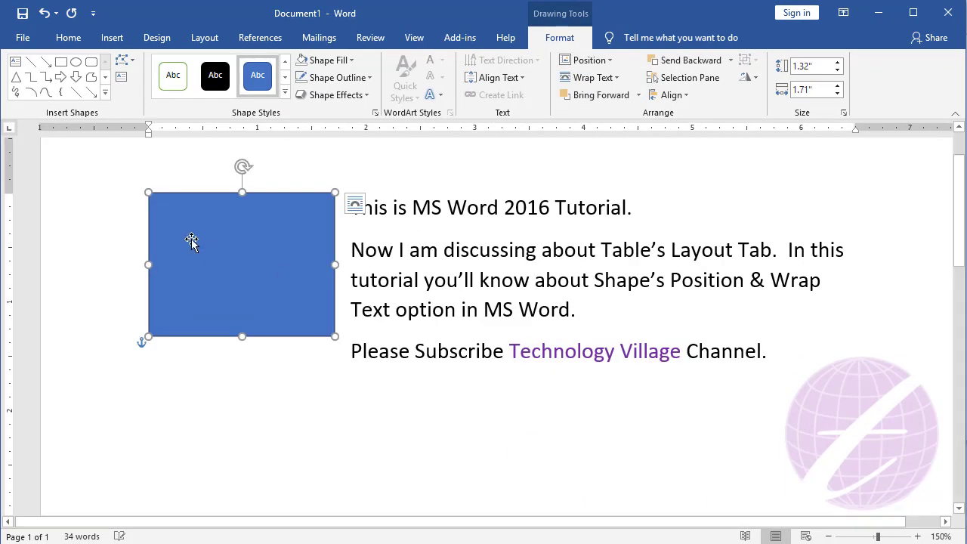
pyautogui.scroll(2, 219, 240)
pyautogui.scroll(-1, 574, 325)
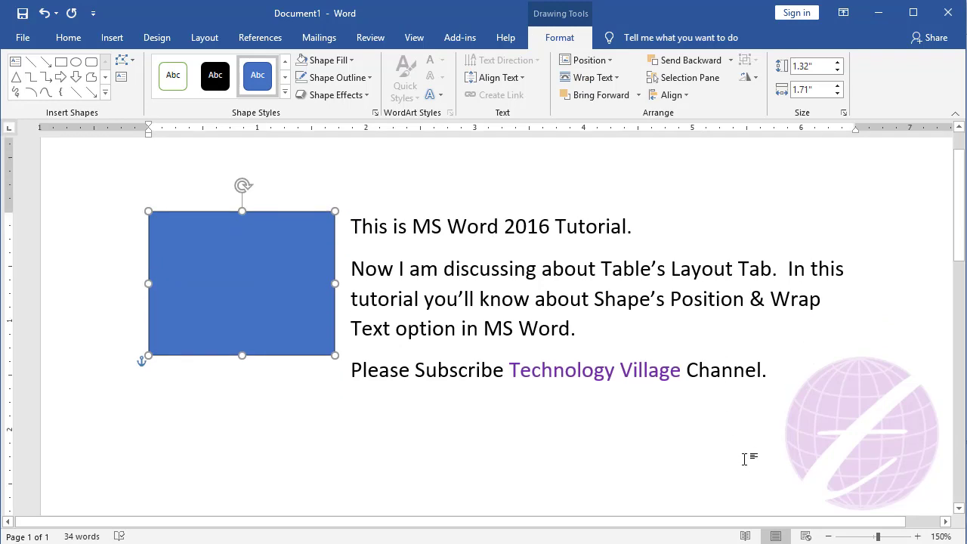
# Zoom out three steps to see the whole page
pyautogui.click(828, 537)
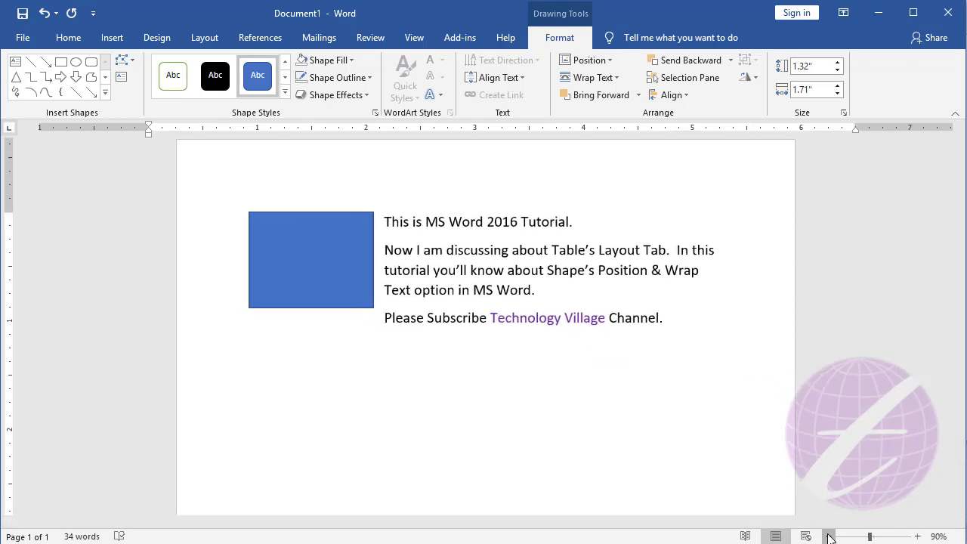
pyautogui.click(829, 537)
pyautogui.click(830, 537)
pyautogui.click(829, 537)
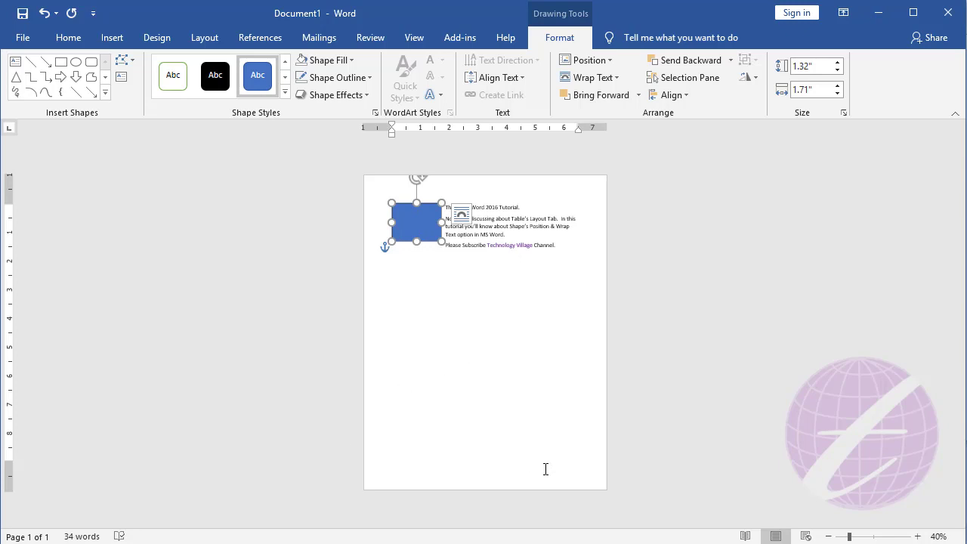
pyautogui.click(599, 64)
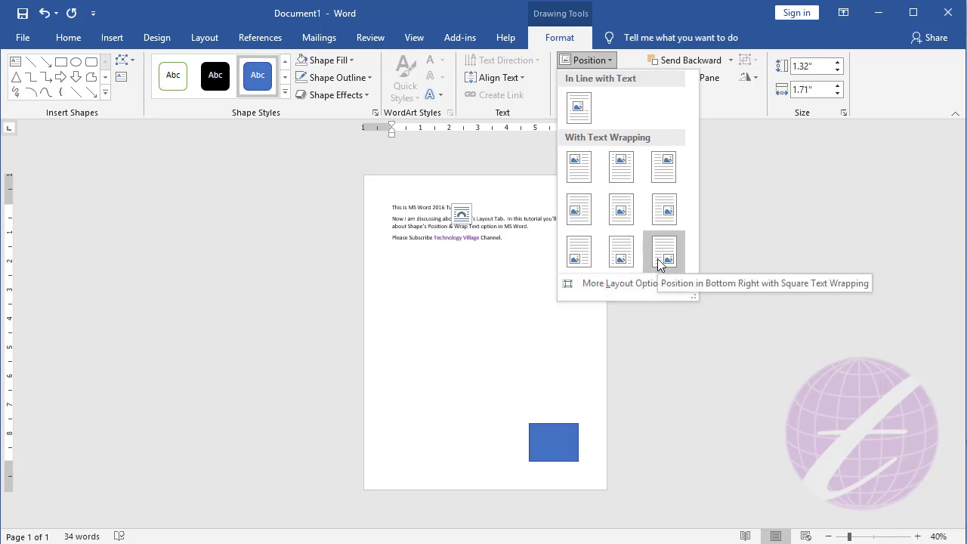
pyautogui.click(577, 173)
pyautogui.click(917, 537)
pyautogui.click(918, 536)
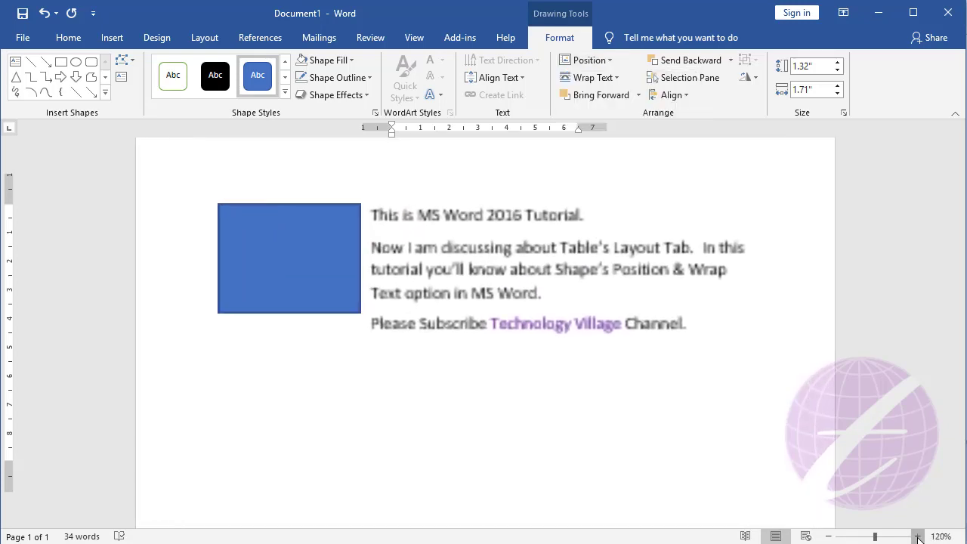
pyautogui.click(918, 536)
pyautogui.click(918, 536)
pyautogui.click(918, 536)
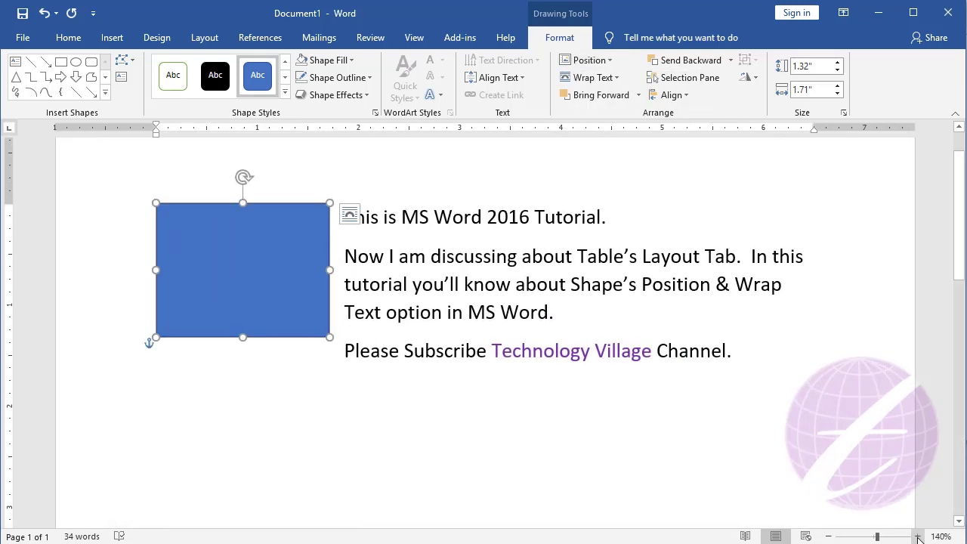
# Zoom in to 150% and bring up the rectangle's Wrap Text choices
pyautogui.click(917, 537)
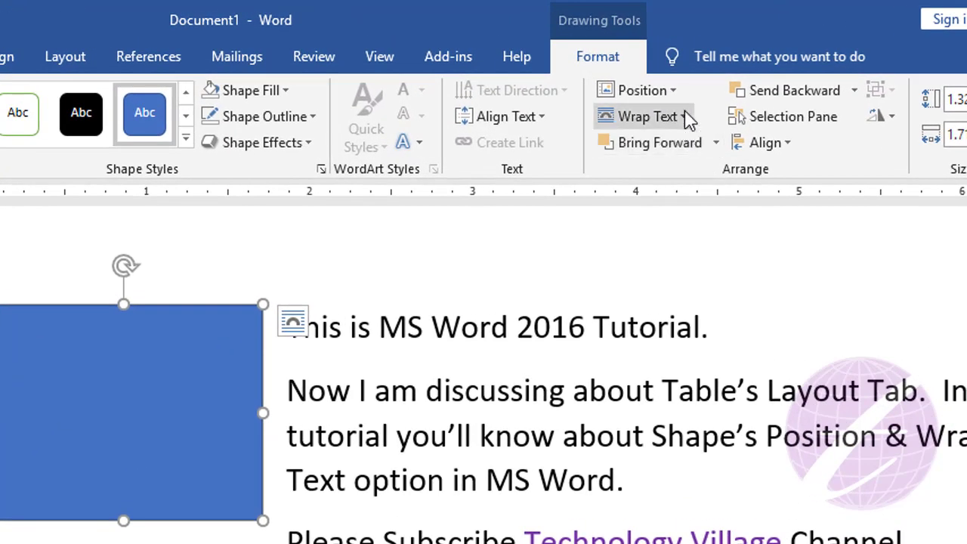
pyautogui.click(686, 118)
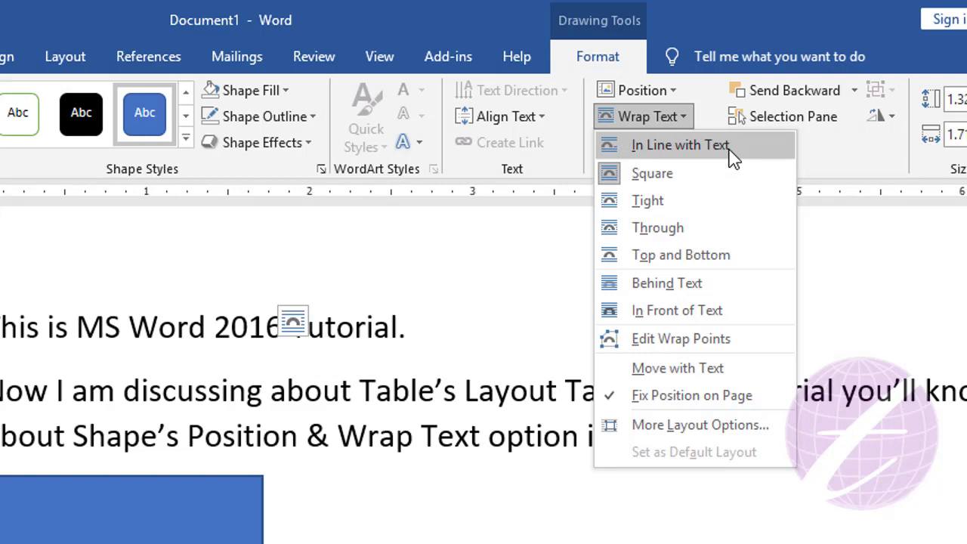
# Switch the rectangle to In Line with Text, then Square wrapping, and select the first two paragraphs
pyautogui.click(676, 148)
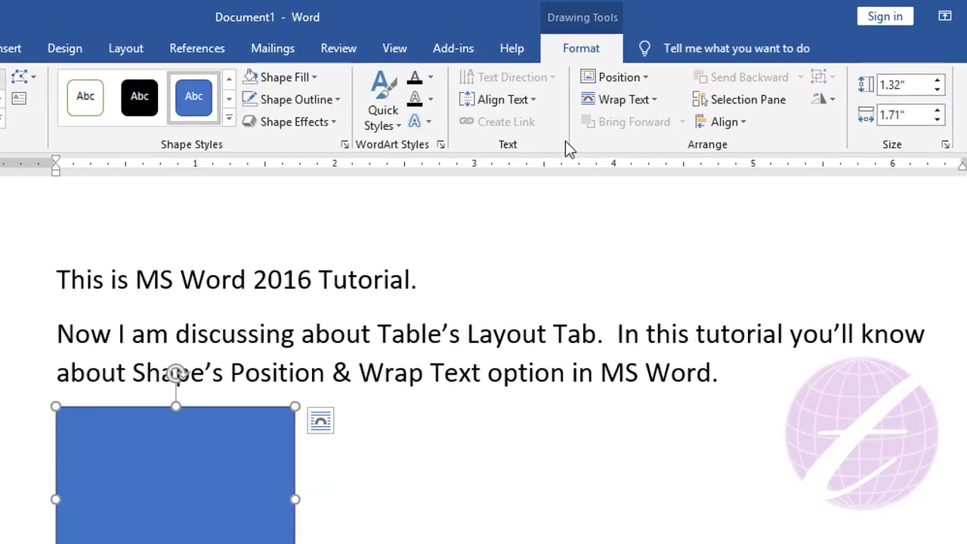
pyautogui.click(669, 94)
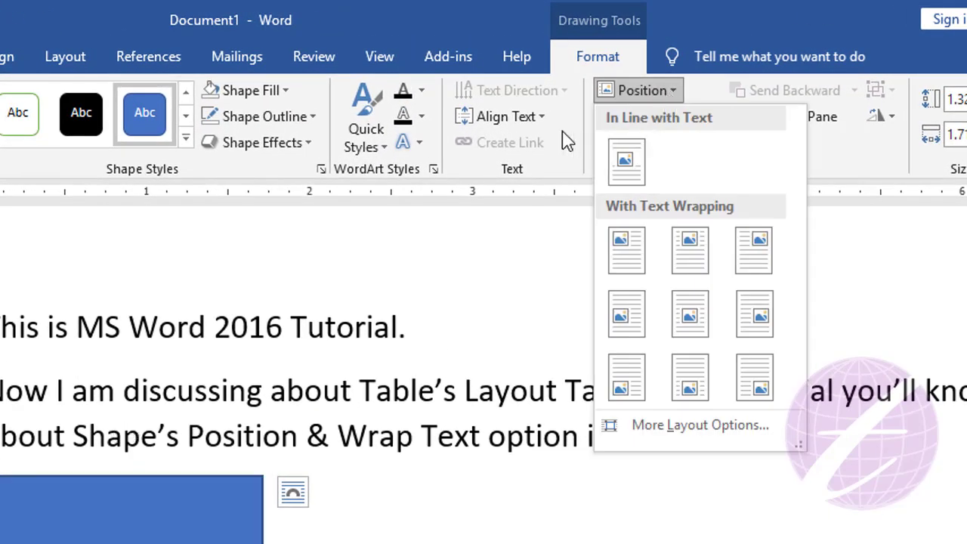
pyautogui.click(574, 114)
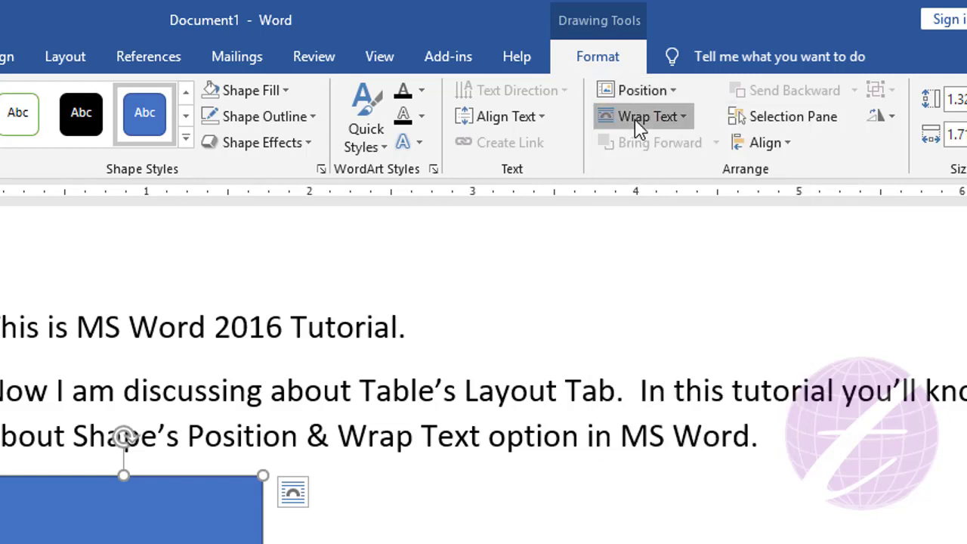
pyautogui.click(642, 118)
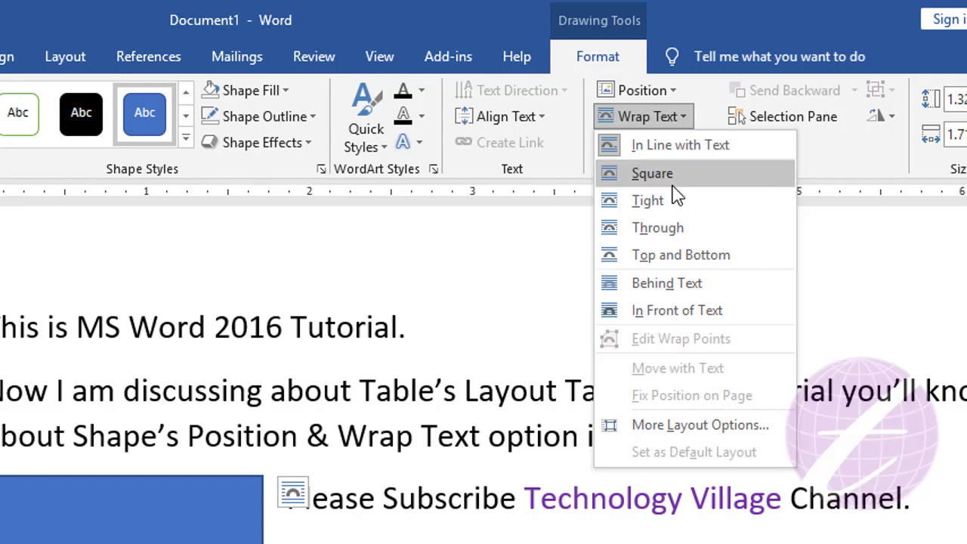
pyautogui.click(666, 184)
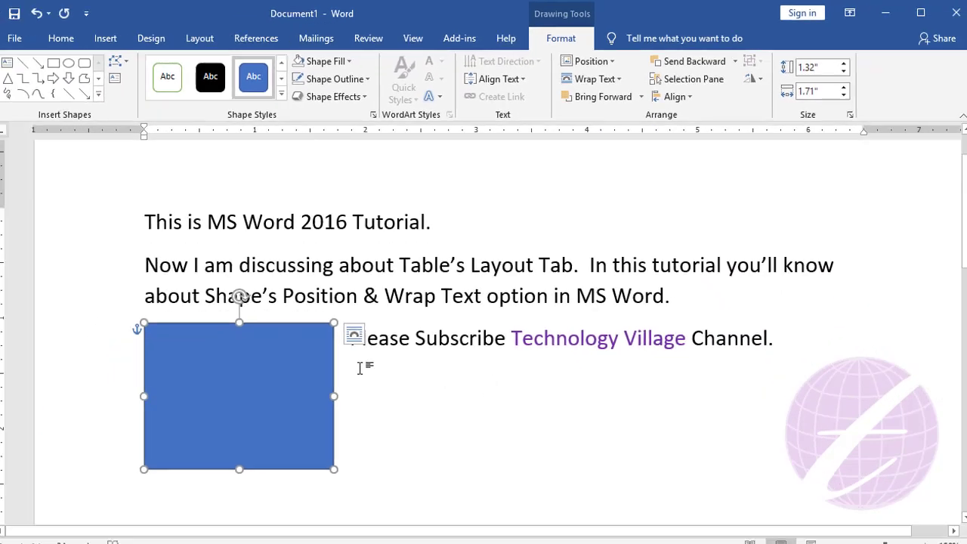
pyautogui.moveTo(151, 206); pyautogui.dragTo(663, 279)
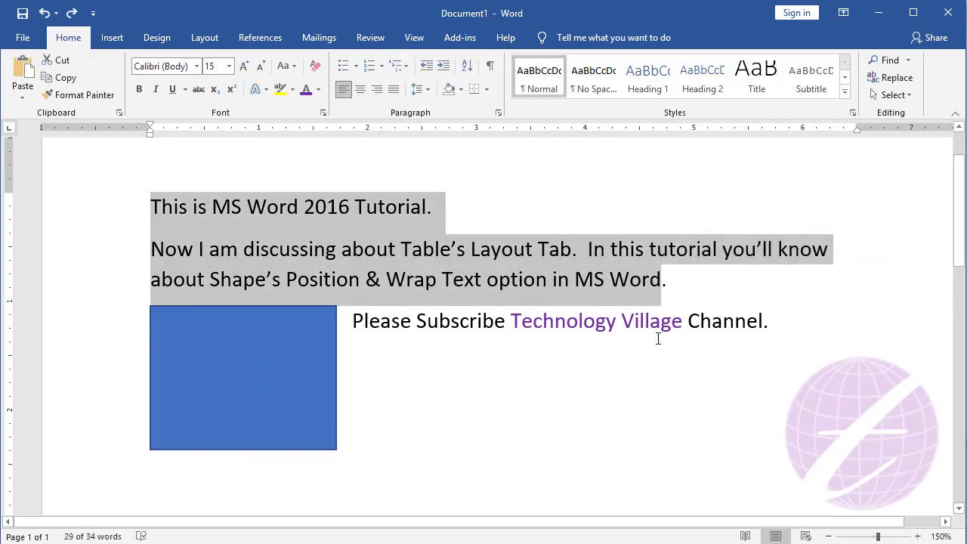
pyautogui.hotkey('shift', 'Right')
pyautogui.hotkey('ctrl', 'c')
# Paste the copied paragraphs at the top and again at the end, removing the page break
pyautogui.click(156, 210)
pyautogui.press('Return')
pyautogui.press('Up')
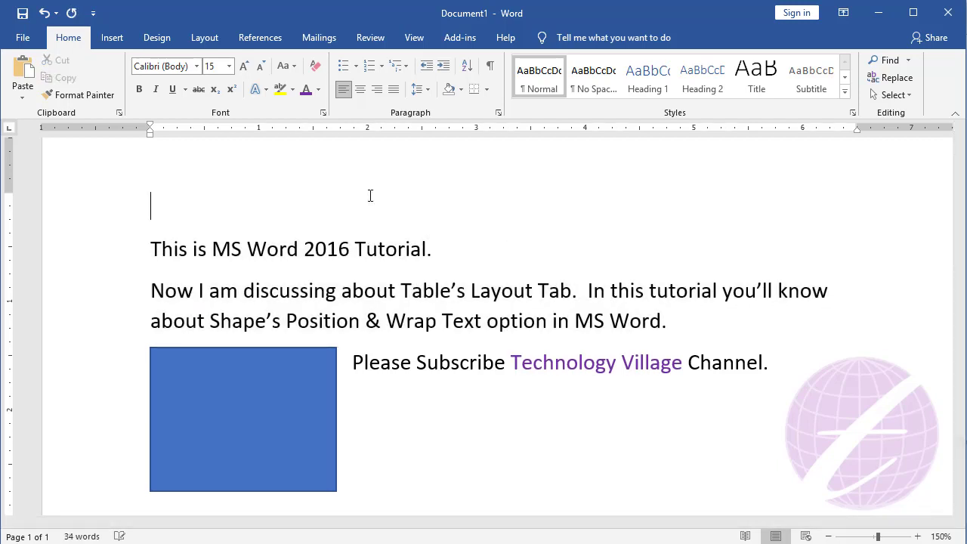
pyautogui.hotkey('ctrl', 'v')
pyautogui.hotkey('ctrl', 'Return')
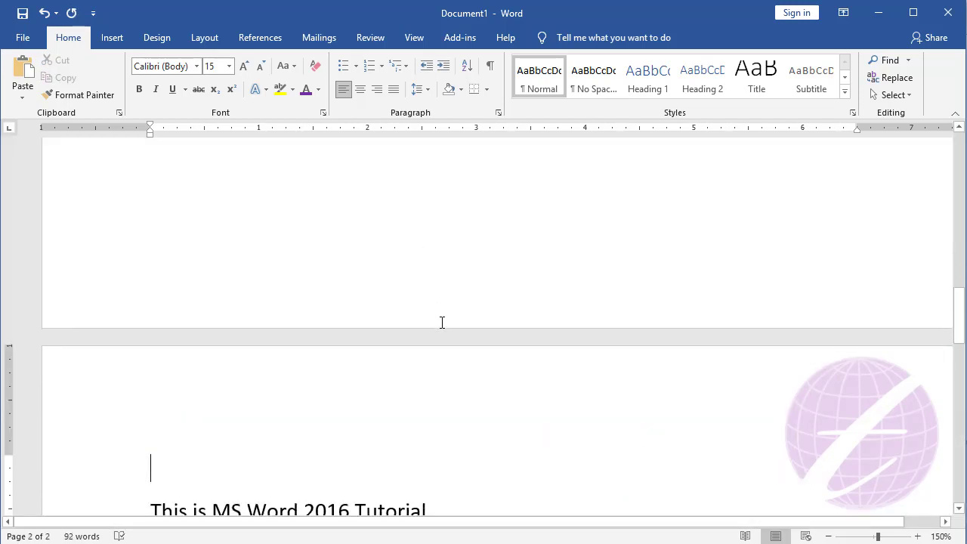
pyautogui.scroll(3, 443, 321)
pyautogui.scroll(3, 443, 321)
pyautogui.hotkey('ctrl', 'z')
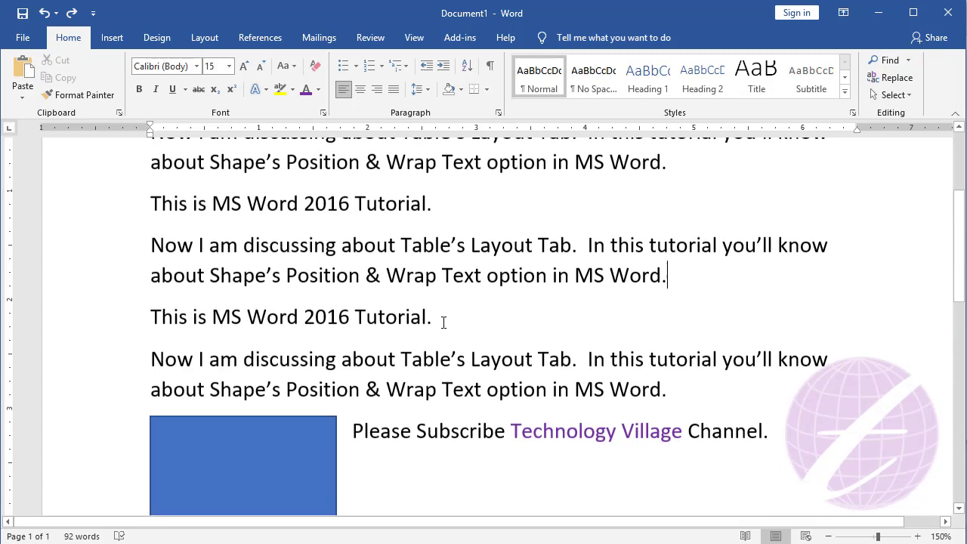
pyautogui.press('Return')
pyautogui.hotkey('ctrl', 'v')
# Drag the blue rectangle into the middle of the repeated paragraphs
pyautogui.scroll(-3, 457, 319)
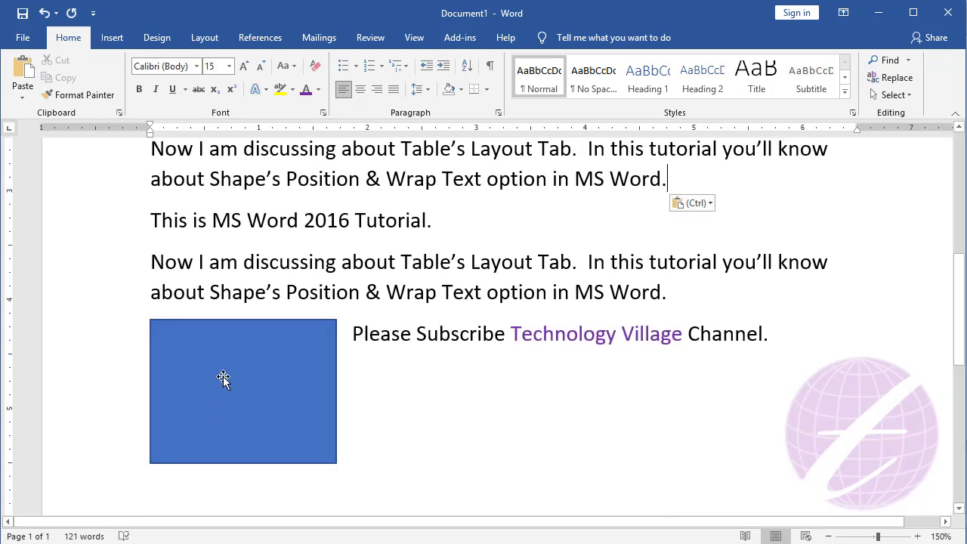
pyautogui.click(223, 376)
pyautogui.scroll(2, 259, 445)
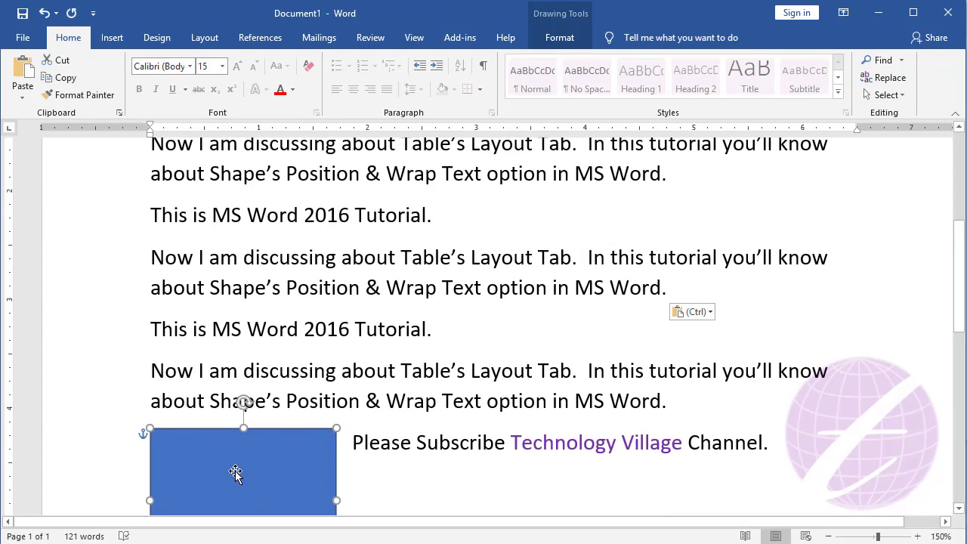
pyautogui.moveTo(236, 474); pyautogui.dragTo(245, 341)
pyautogui.scroll(3, 246, 342)
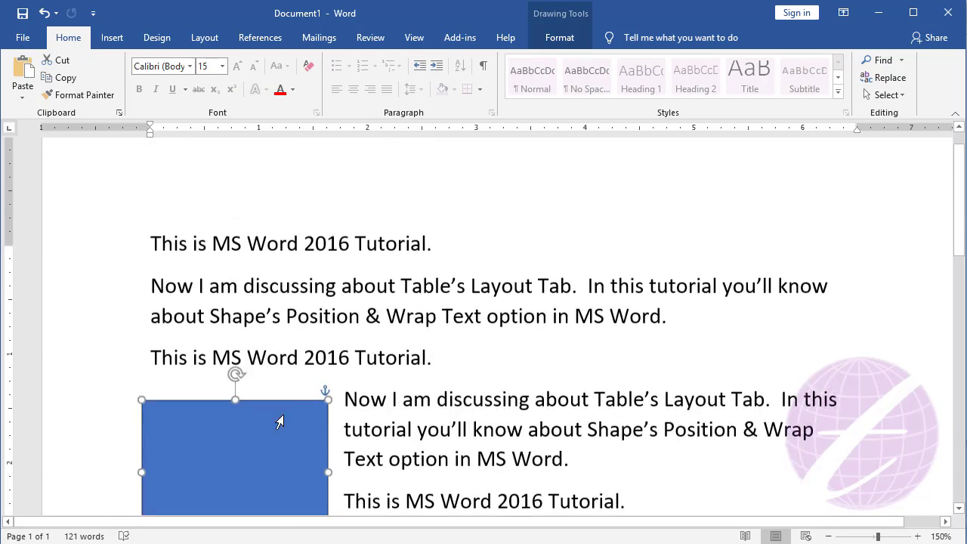
pyautogui.moveTo(255, 393)
pyautogui.mouseDown()
pyautogui.moveTo(446, 352)
pyautogui.moveTo(487, 355)
pyautogui.mouseUp()
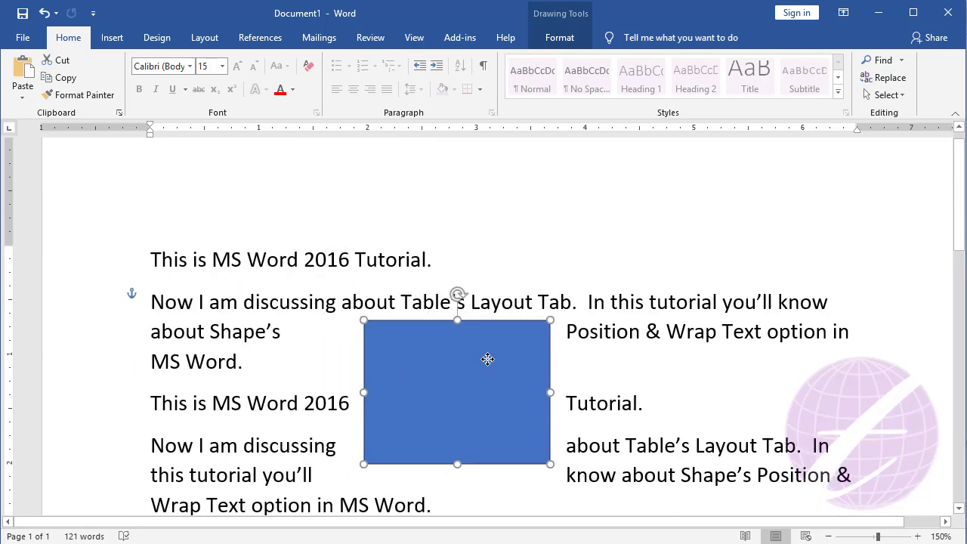
pyautogui.scroll(-3, 439, 292)
pyautogui.moveTo(439, 292); pyautogui.dragTo(439, 372)
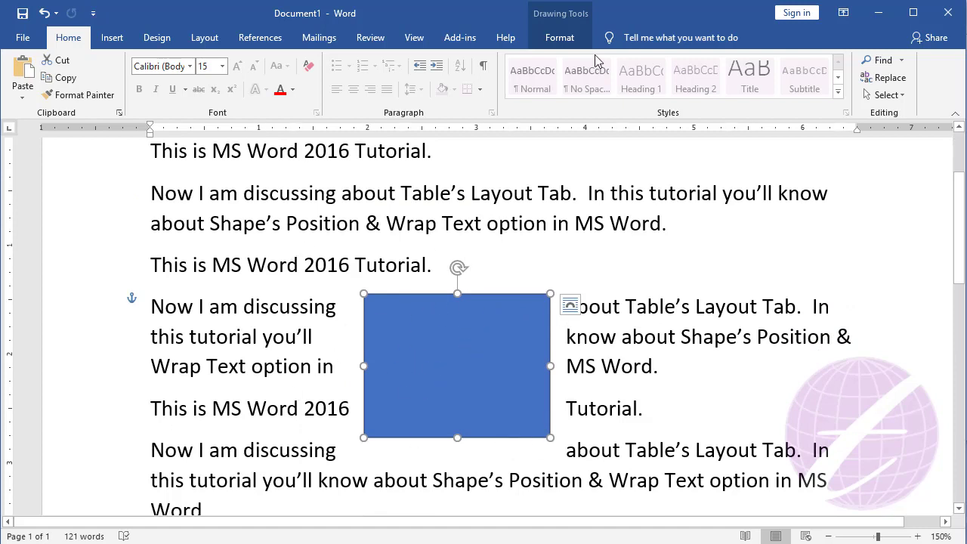
# Apply Top and Bottom wrapping to the rectangle from the Format tab's Wrap Text list
pyautogui.click(562, 39)
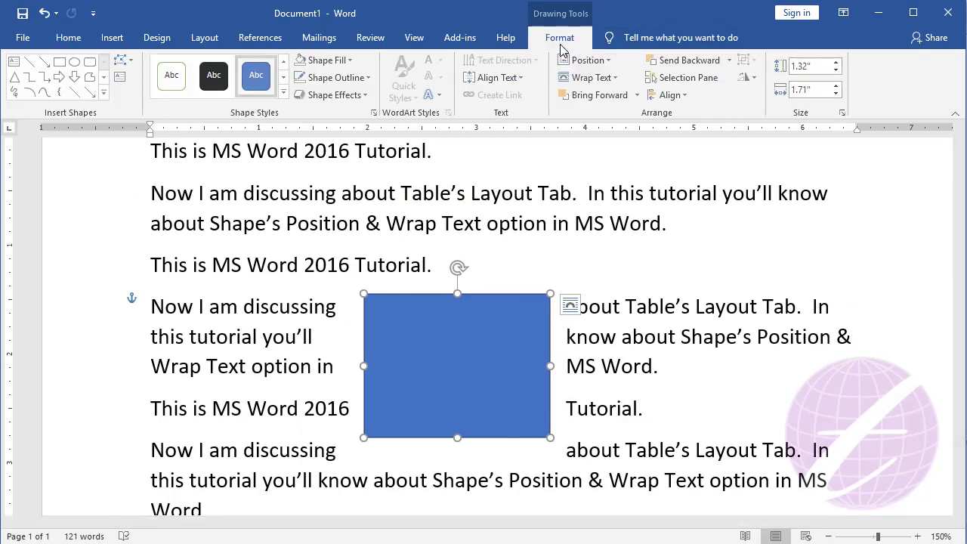
pyautogui.click(607, 80)
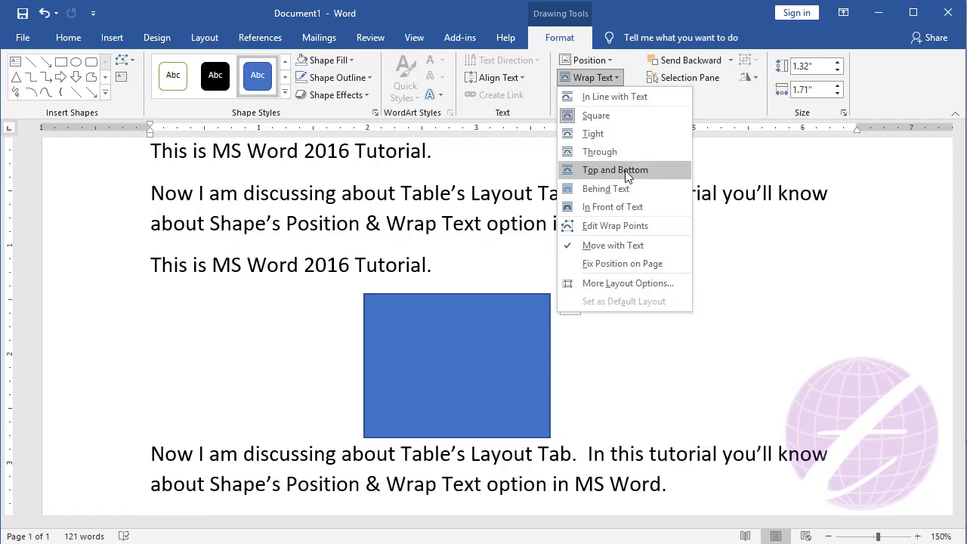
pyautogui.click(626, 170)
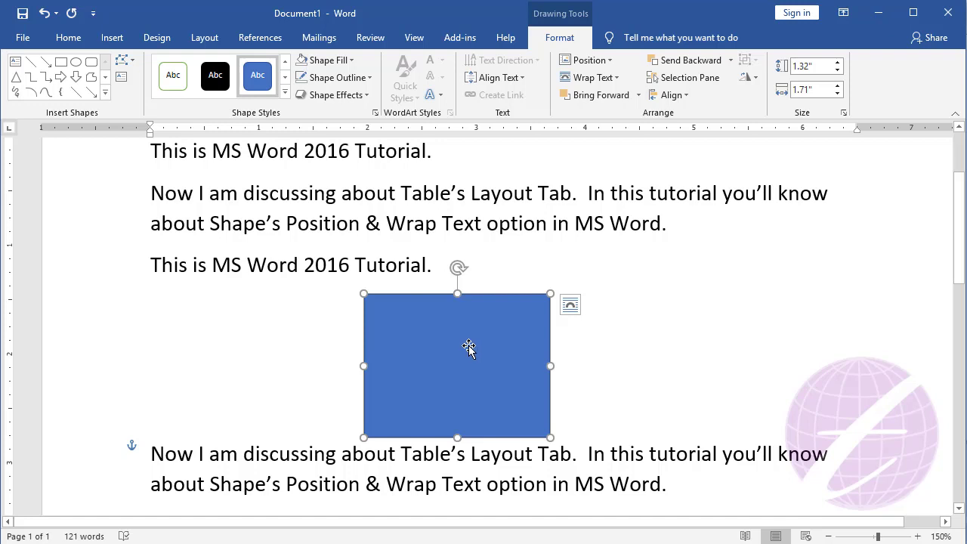
# Try Behind Text, then set In Front of Text wrapping and nudge the rectangle upward
pyautogui.click(613, 80)
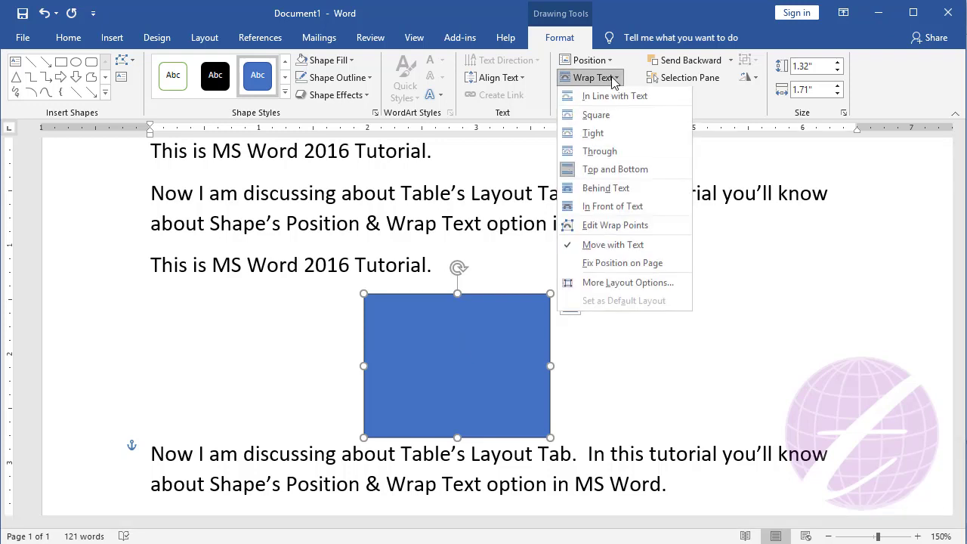
pyautogui.click(613, 189)
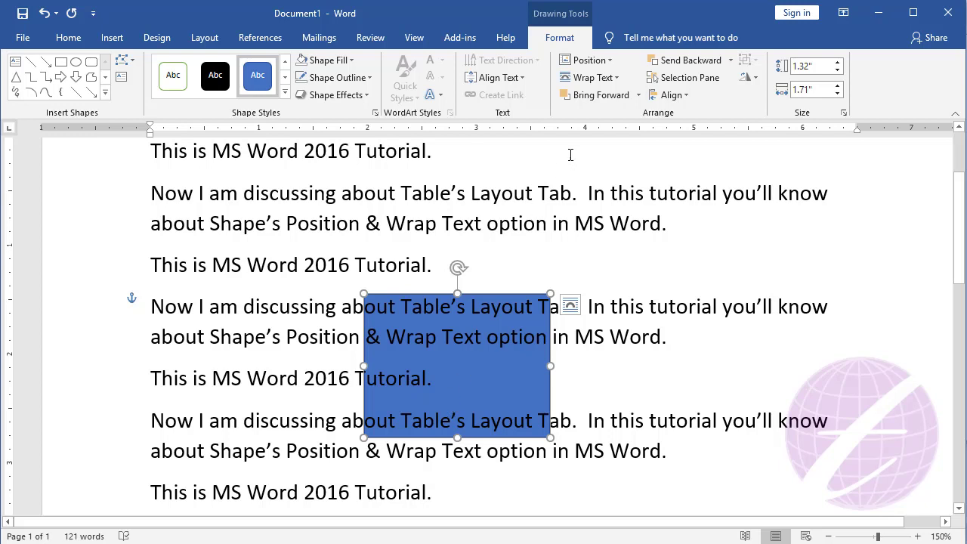
pyautogui.click(611, 85)
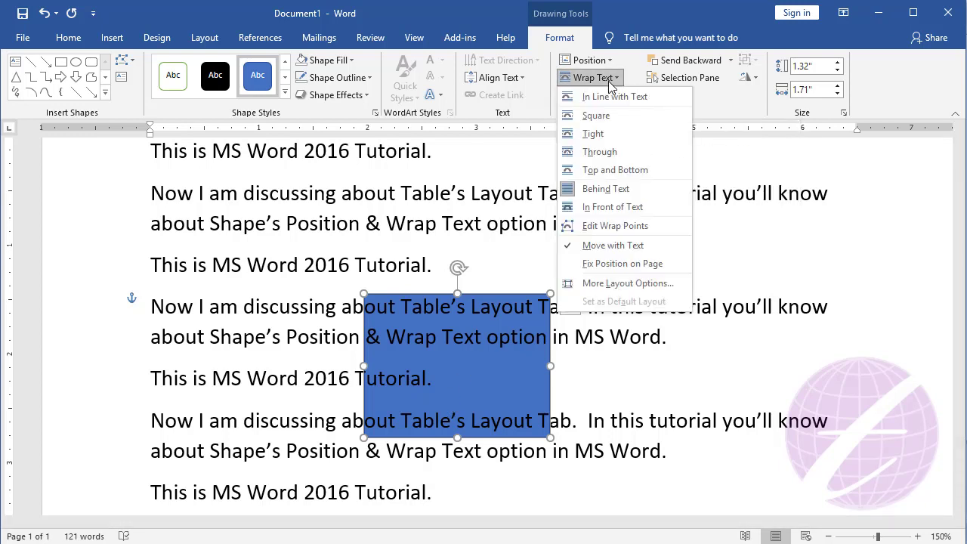
pyautogui.click(631, 210)
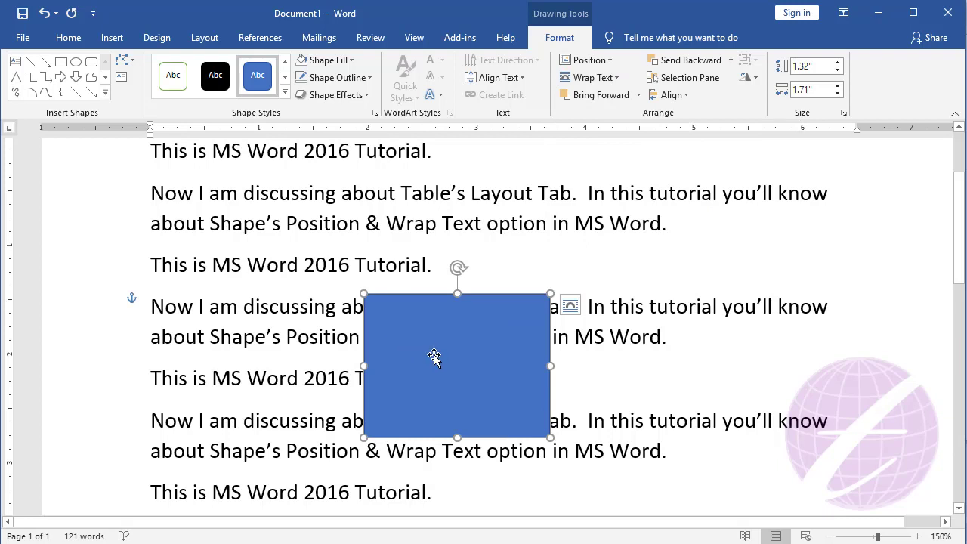
pyautogui.moveTo(423, 359)
pyautogui.mouseDown()
pyautogui.moveTo(373, 274)
pyautogui.moveTo(442, 292)
pyautogui.mouseUp()
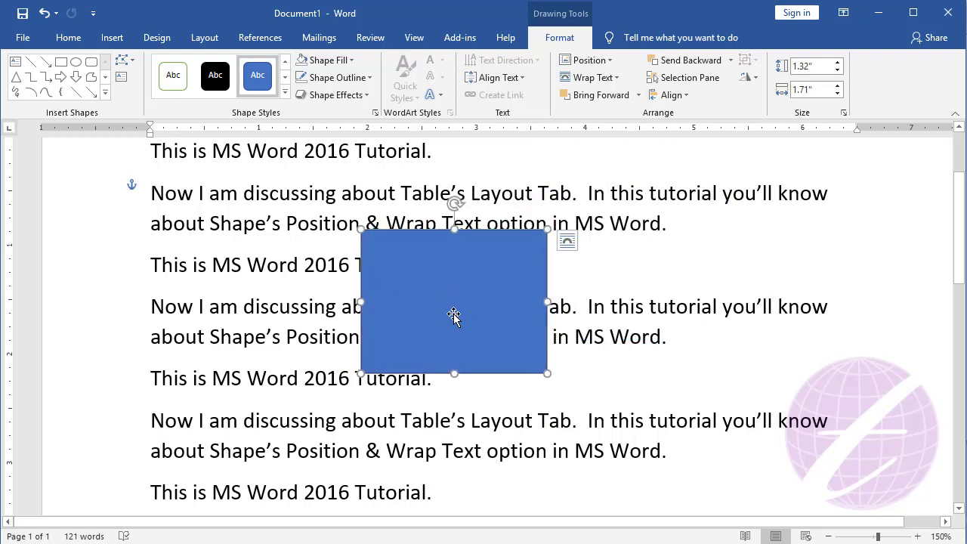
# Edit the wrap points, pulling new points out from the right and left edges, undoing the bottom one
pyautogui.click(596, 78)
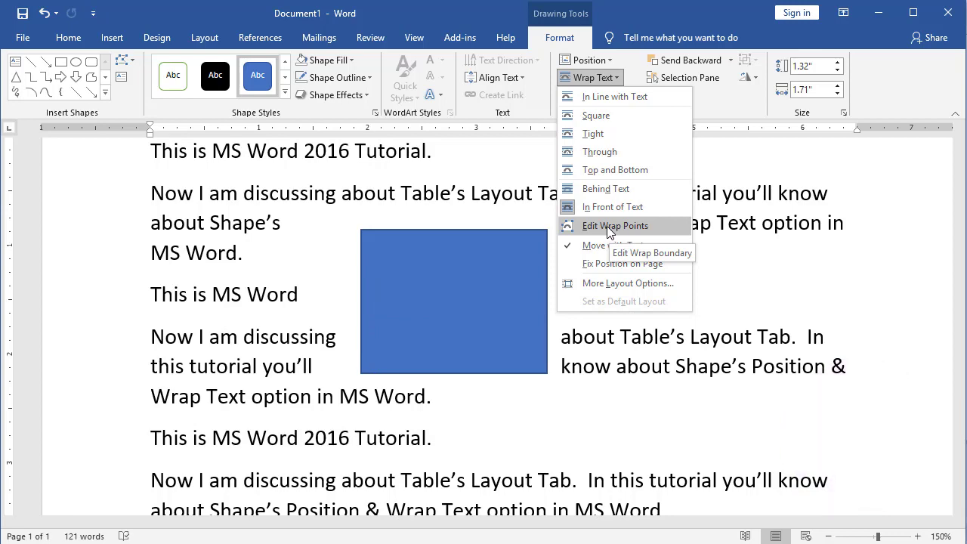
pyautogui.click(614, 227)
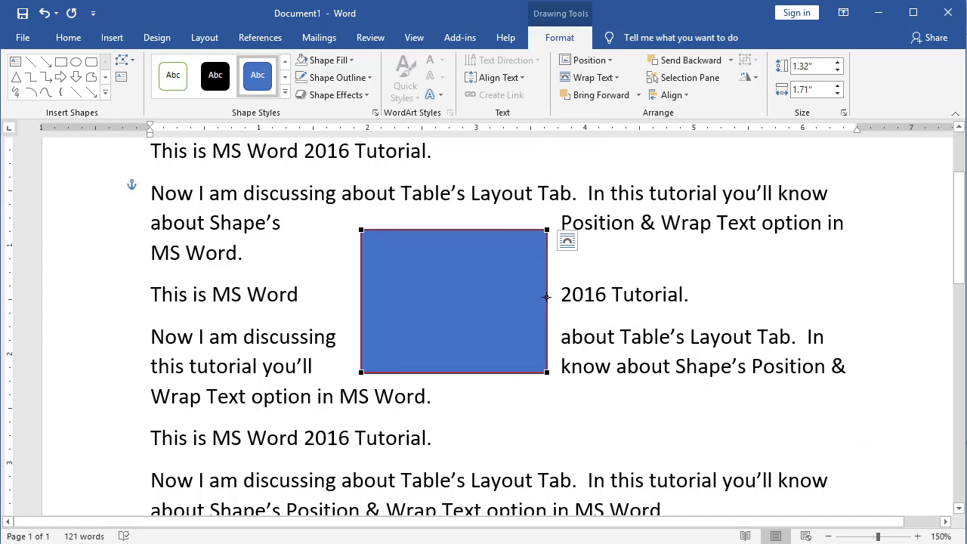
pyautogui.moveTo(547, 297); pyautogui.dragTo(562, 300)
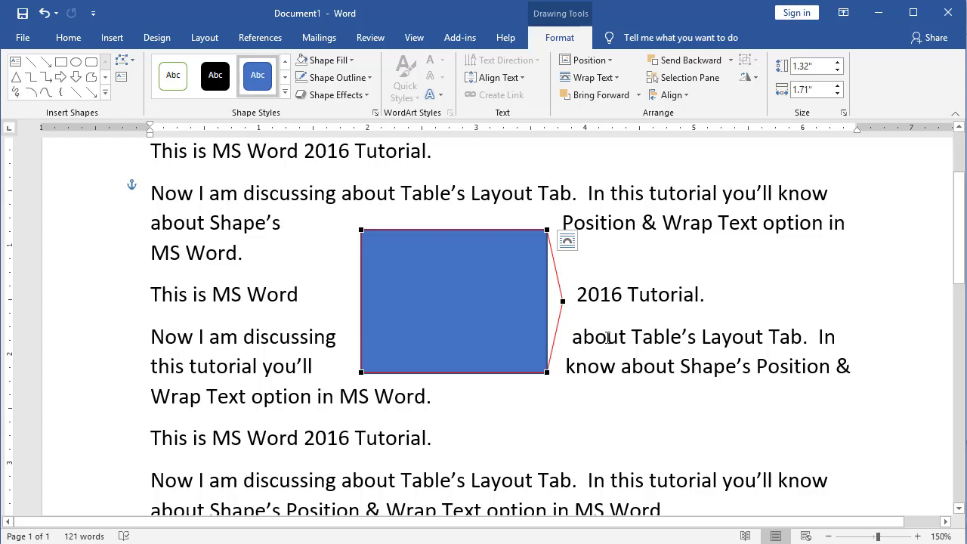
pyautogui.moveTo(361, 297); pyautogui.dragTo(285, 317)
pyautogui.moveTo(454, 372); pyautogui.dragTo(455, 429)
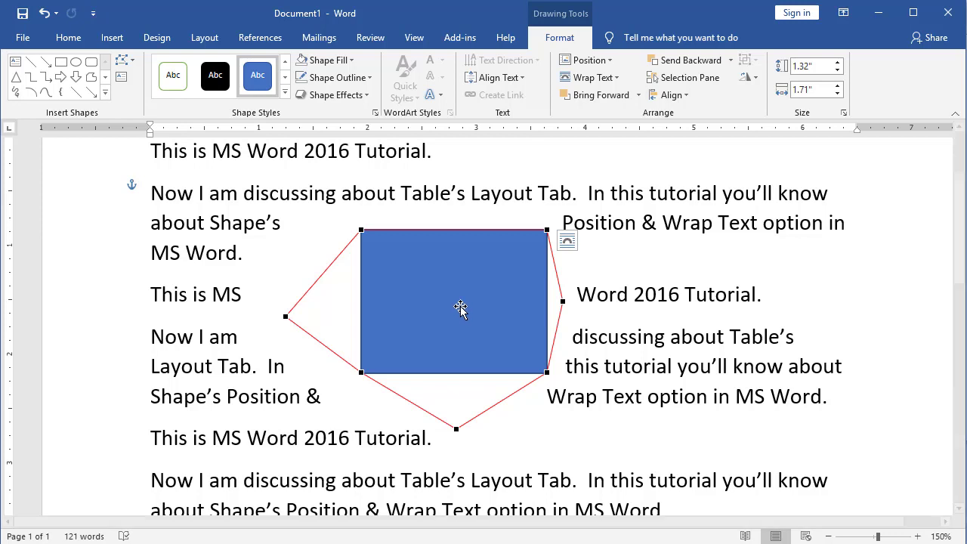
pyautogui.hotkey('ctrl', 'z')
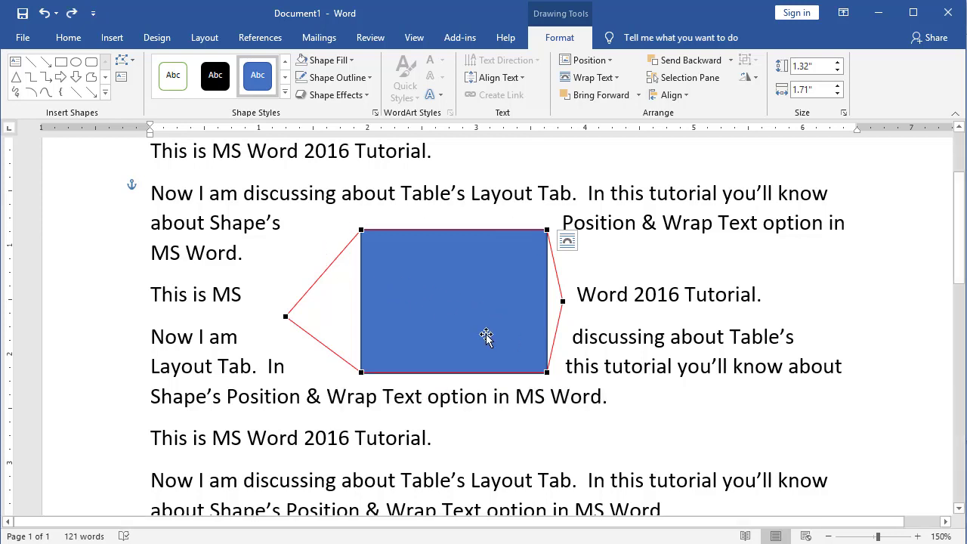
pyautogui.click(483, 288)
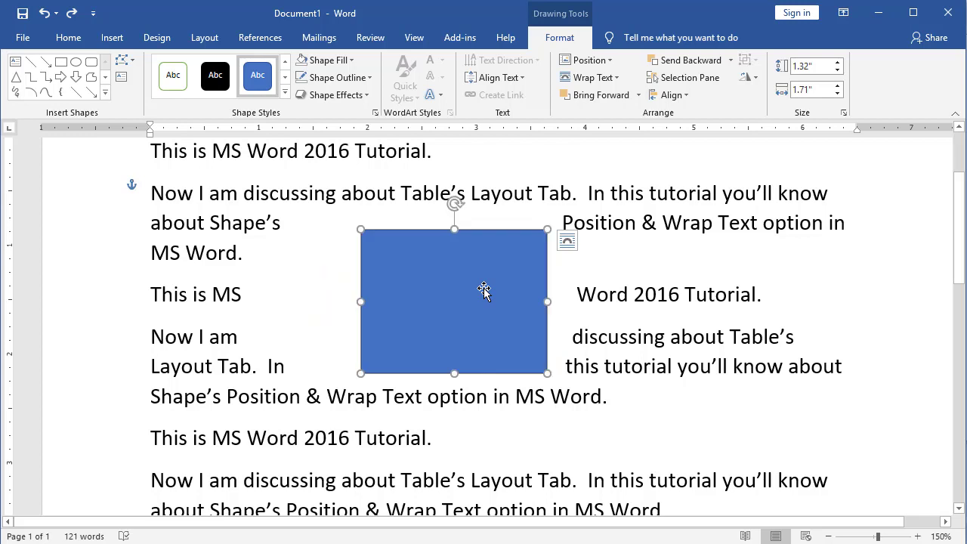
# Switch the blue rectangle's Wrap Text setting to In Front of Text, then recheck the options without changes
pyautogui.click(611, 78)
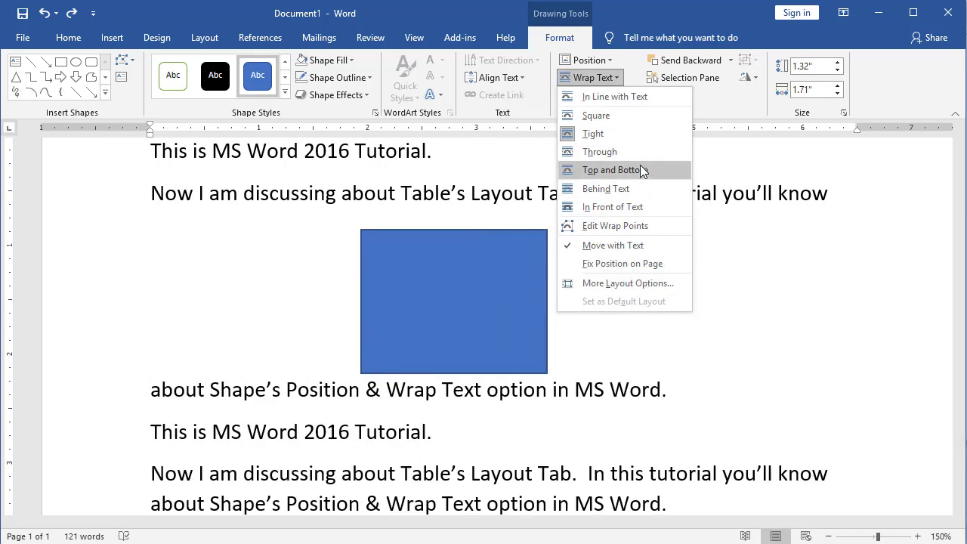
pyautogui.click(614, 206)
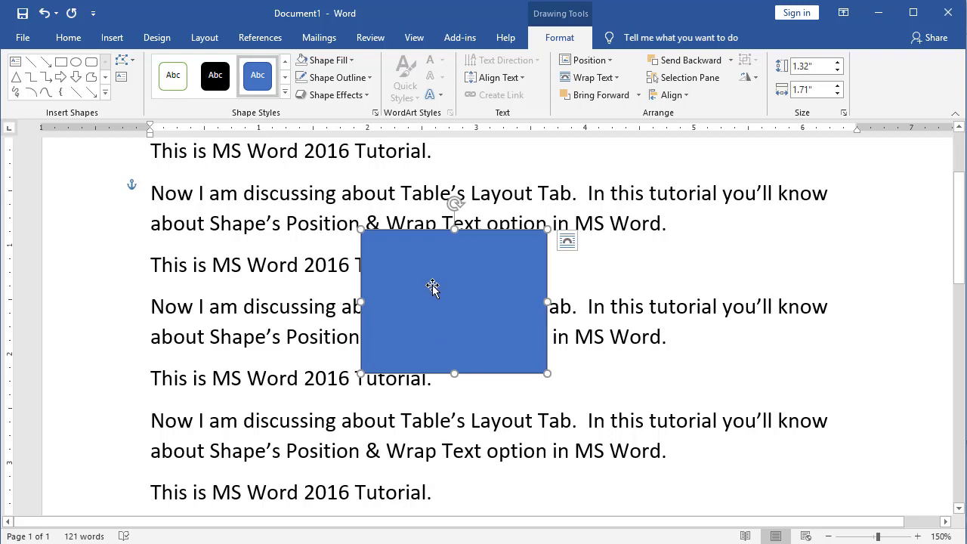
pyautogui.click(615, 80)
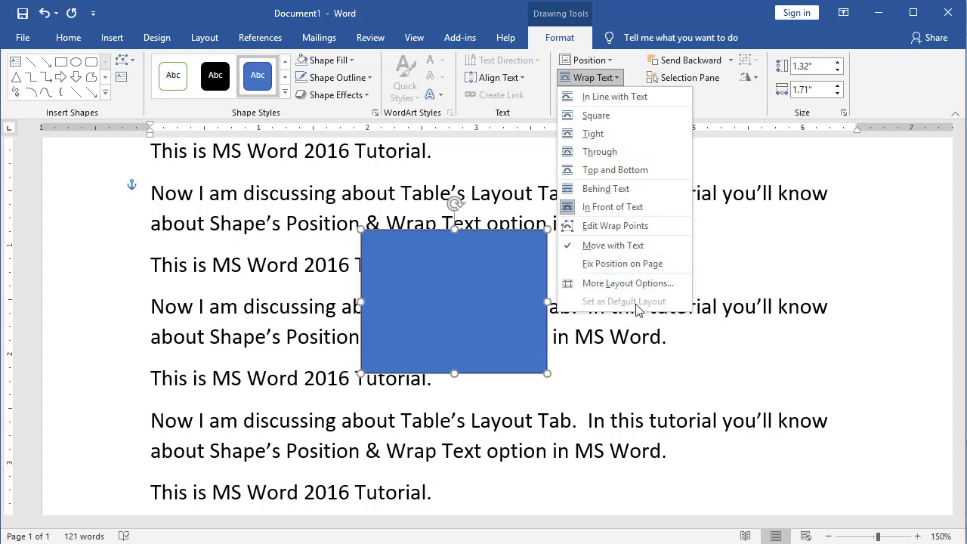
pyautogui.click(483, 260)
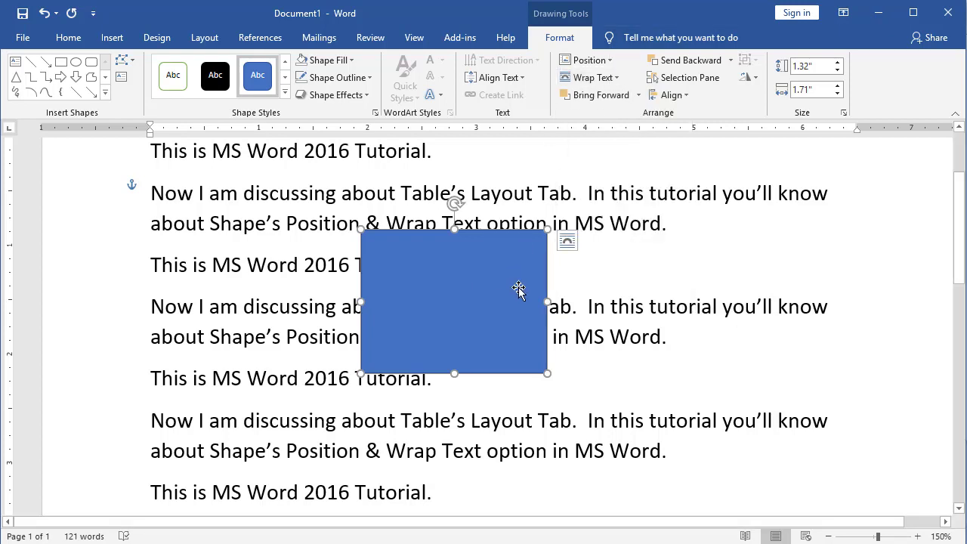